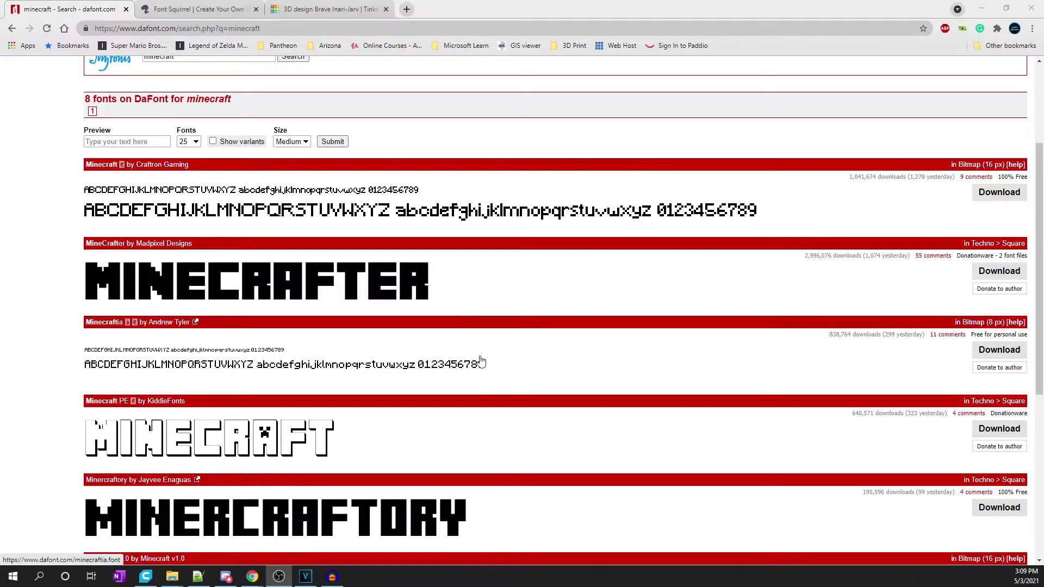
Download the MineCrafter font as minecrafter.zip from DaFont's 8 minecraft search results
{"action": "scroll", "coordinate": [479, 362], "scroll_direction": "up", "scroll_amount": 2}
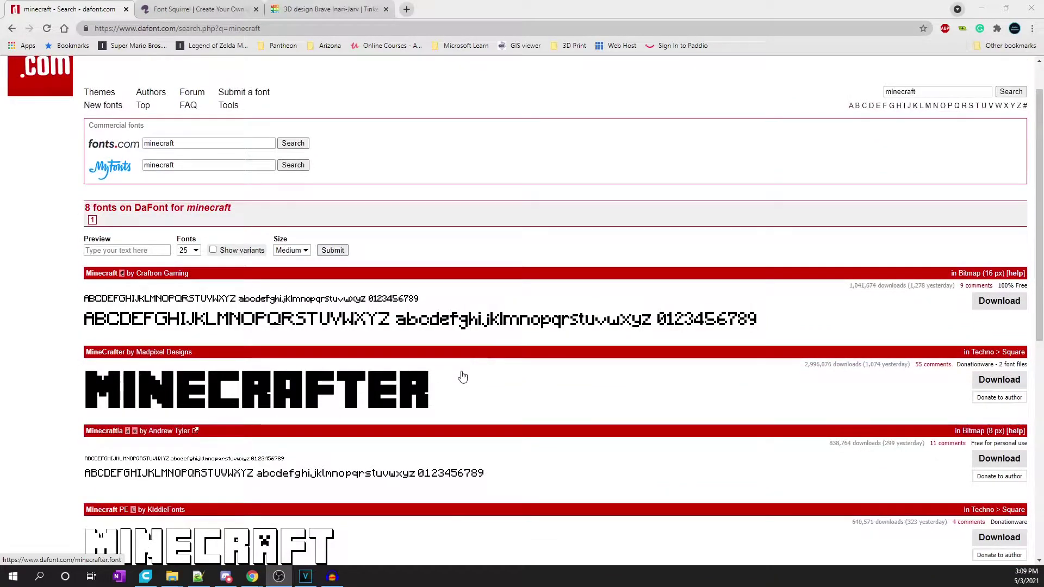
{"action": "scroll", "coordinate": [450, 412], "scroll_direction": "up", "scroll_amount": 1}
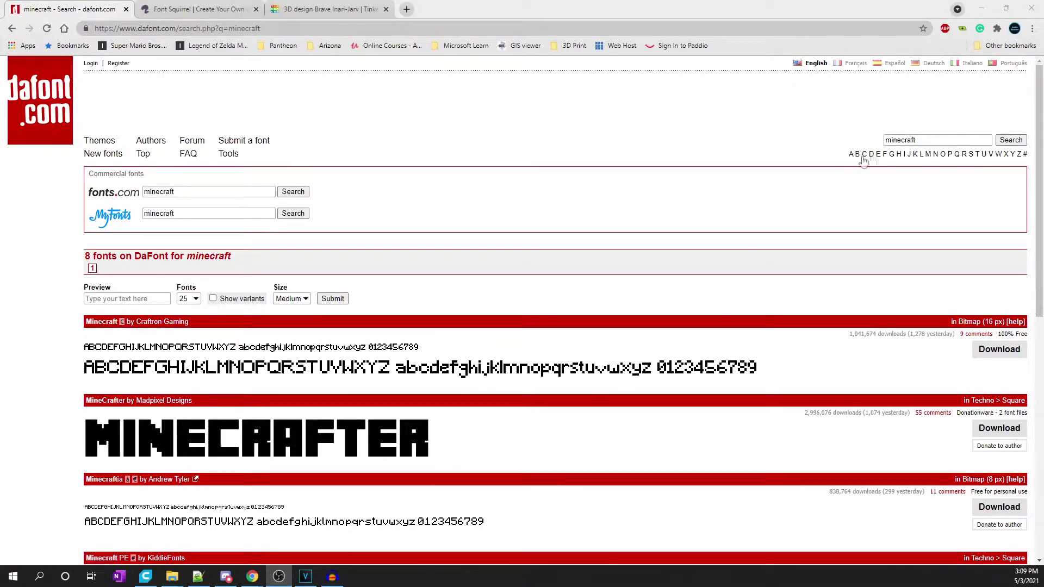
{"action": "scroll", "coordinate": [483, 342], "scroll_direction": "down", "scroll_amount": 2}
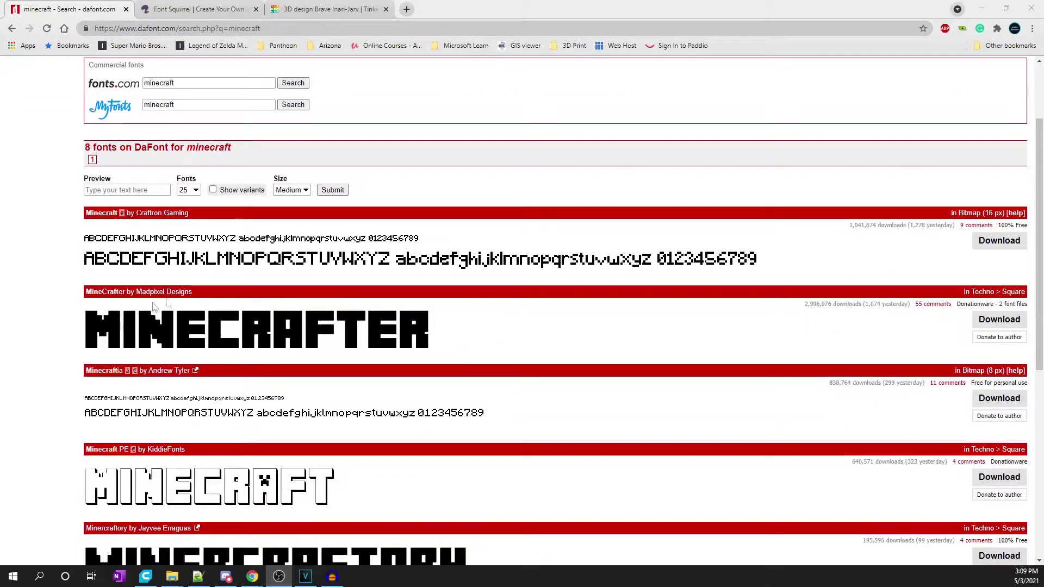
{"action": "scroll", "coordinate": [153, 380], "scroll_direction": "down", "scroll_amount": 5}
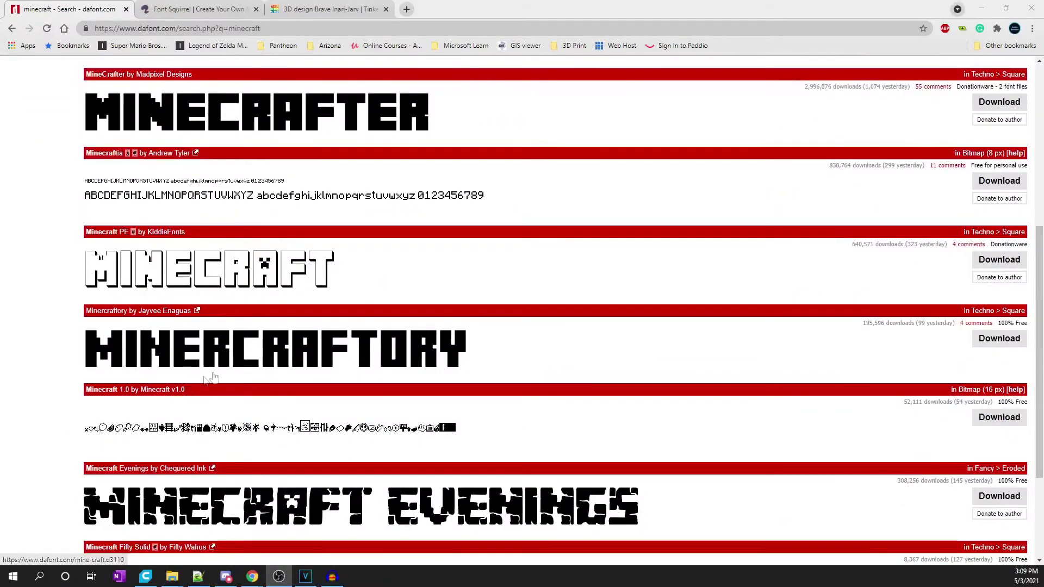
{"action": "scroll", "coordinate": [345, 405], "scroll_direction": "up", "scroll_amount": 9}
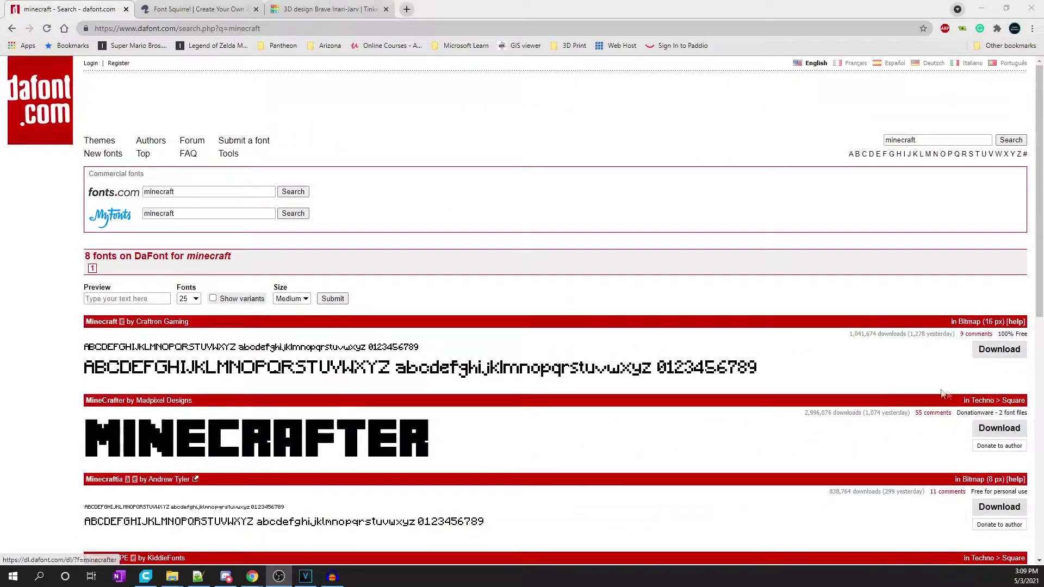
{"action": "left_click", "coordinate": [975, 429]}
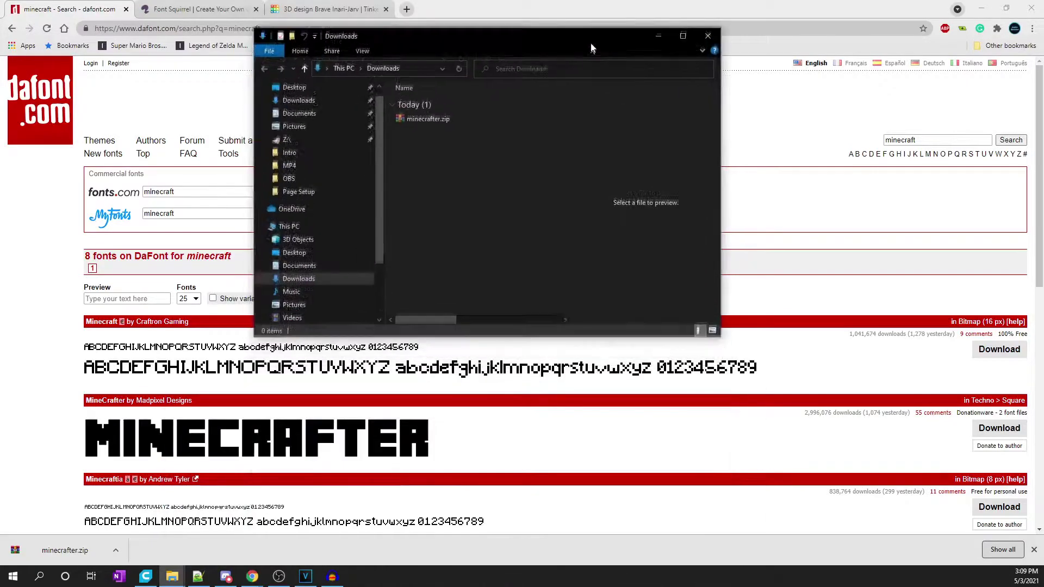
Extract minecrafter.zip into a minecrafter folder and open it to show its six font files
{"action": "left_click_drag", "start_coordinate": [570, 46], "coordinate": [563, 164]}
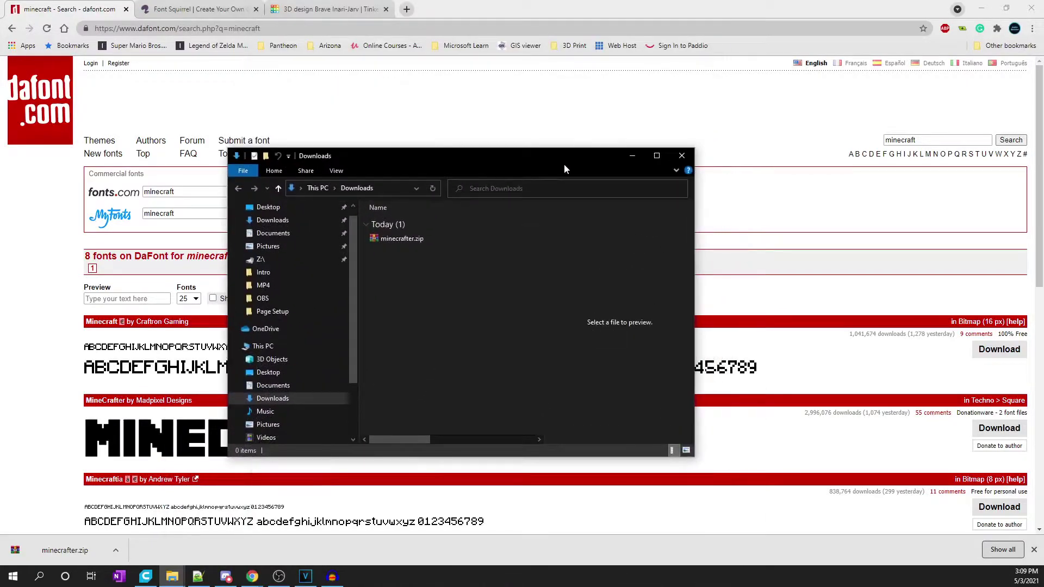
{"action": "right_click", "coordinate": [409, 240]}
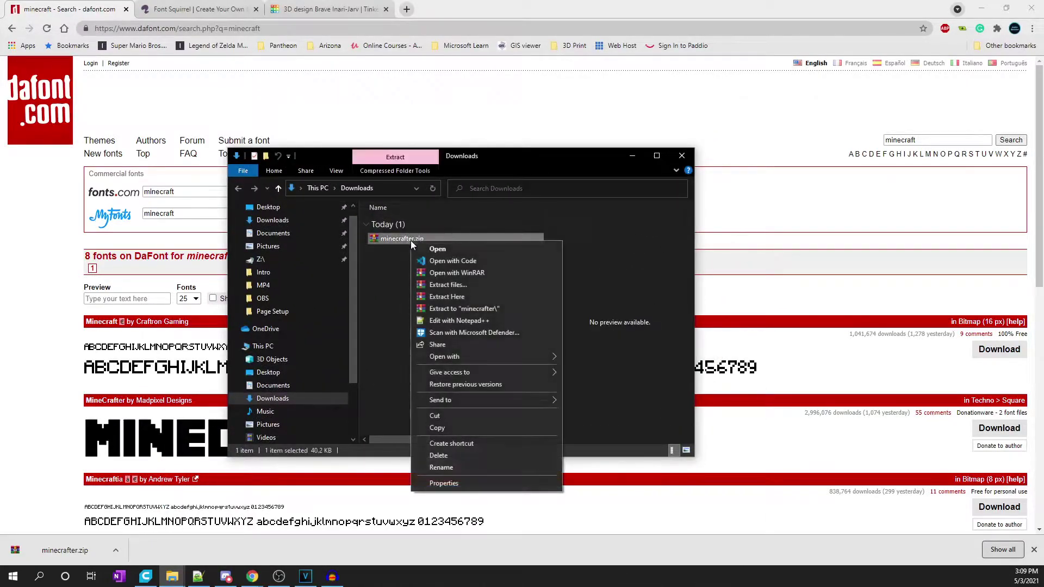
{"action": "left_click", "coordinate": [435, 287]}
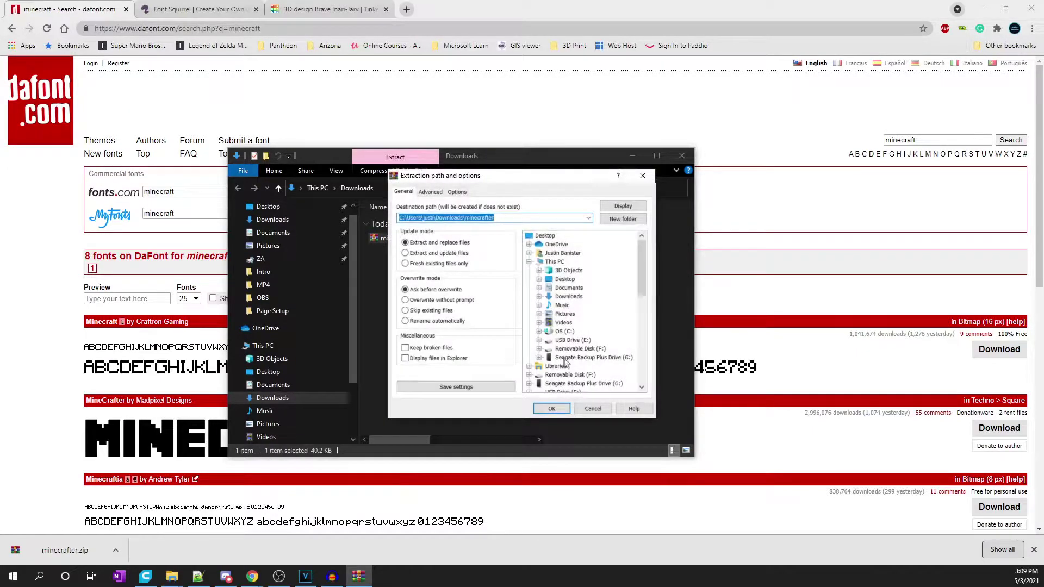
{"action": "left_click", "coordinate": [552, 408]}
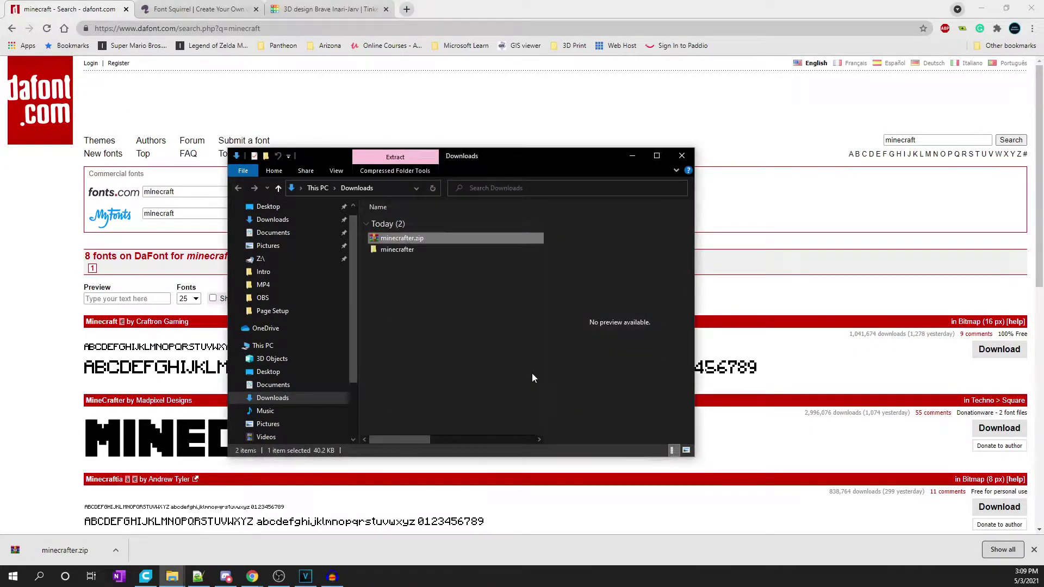
{"action": "double_click", "coordinate": [407, 249]}
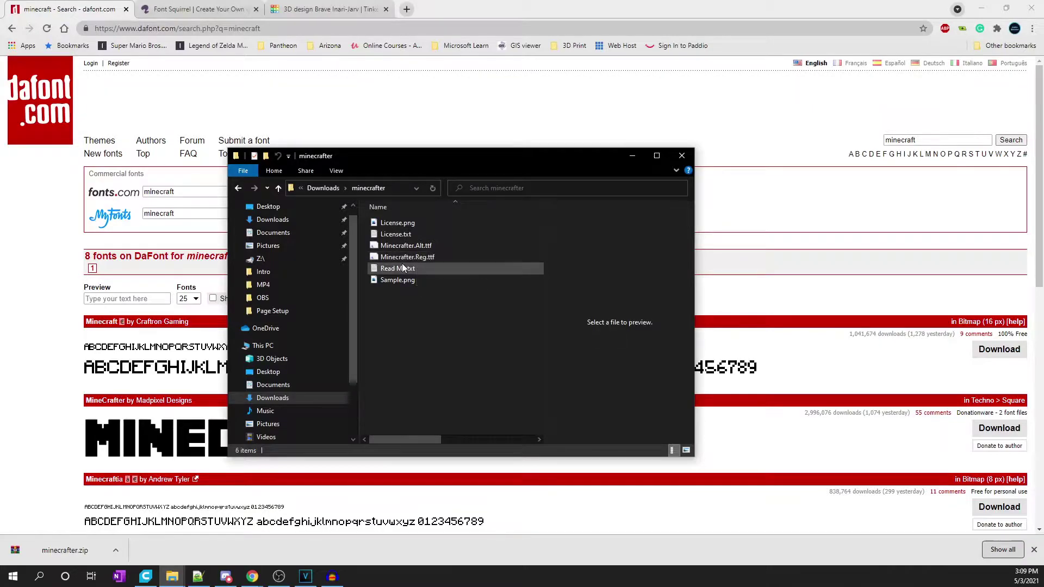
Install Minecrafter.Reg.ttf, compare its preview with Minecrafter.Alt.ttf, then set the folder window aside
{"action": "right_click", "coordinate": [398, 259]}
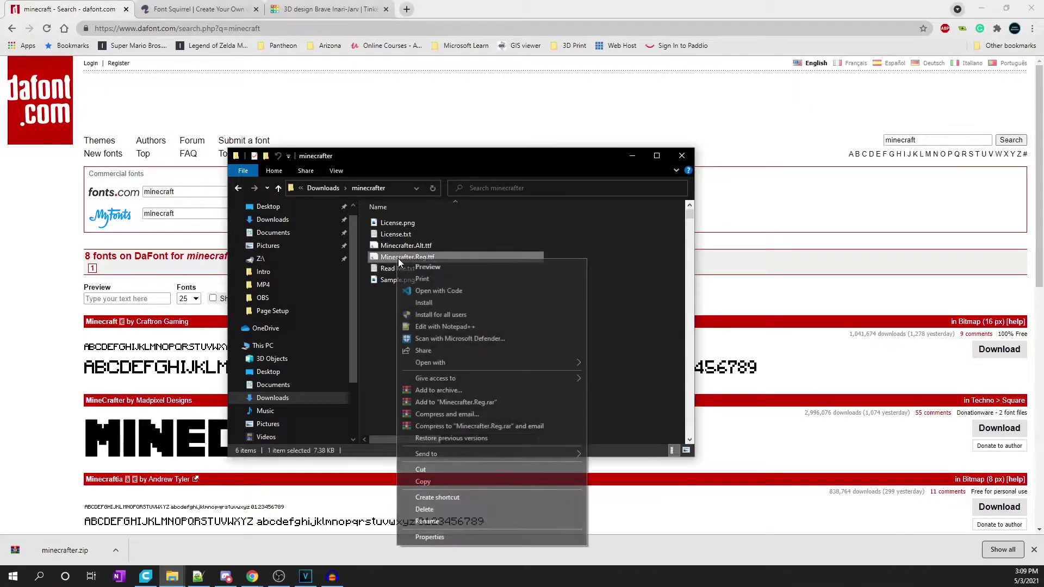
{"action": "left_click", "coordinate": [432, 305]}
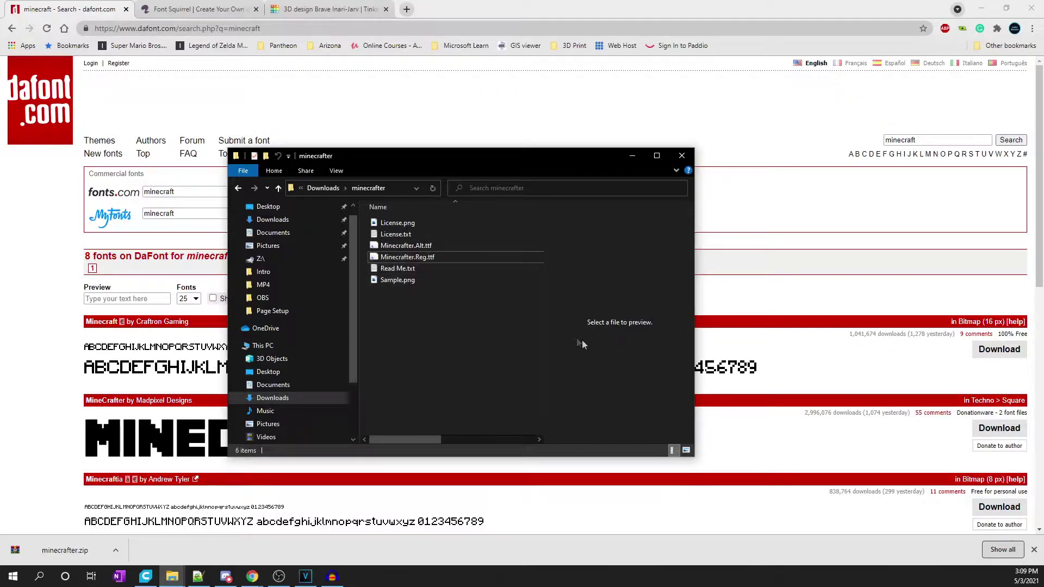
{"action": "left_click", "coordinate": [393, 257]}
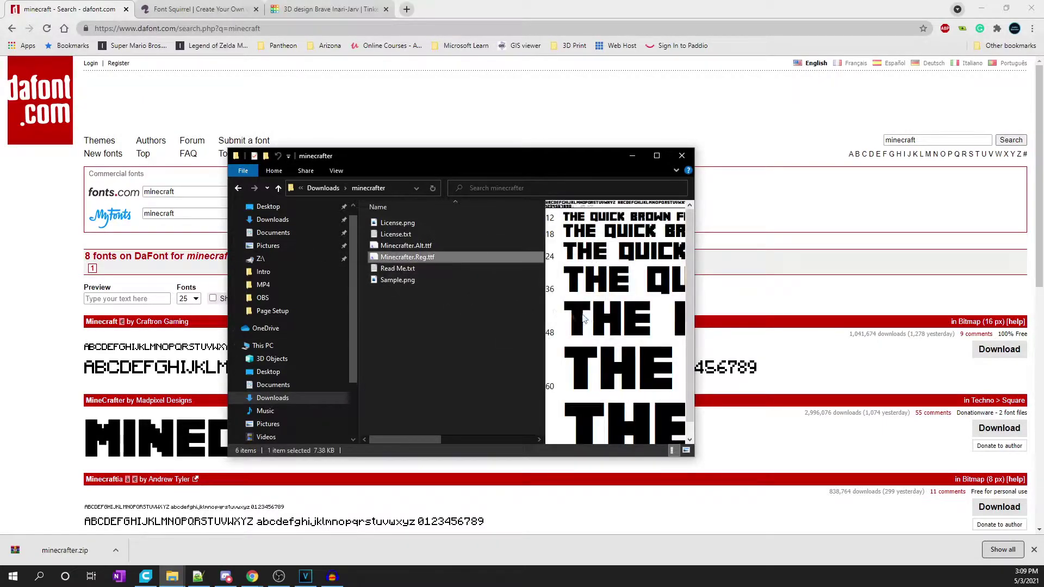
{"action": "left_click", "coordinate": [414, 247]}
{"action": "left_click", "coordinate": [390, 259]}
{"action": "left_click", "coordinate": [395, 248]}
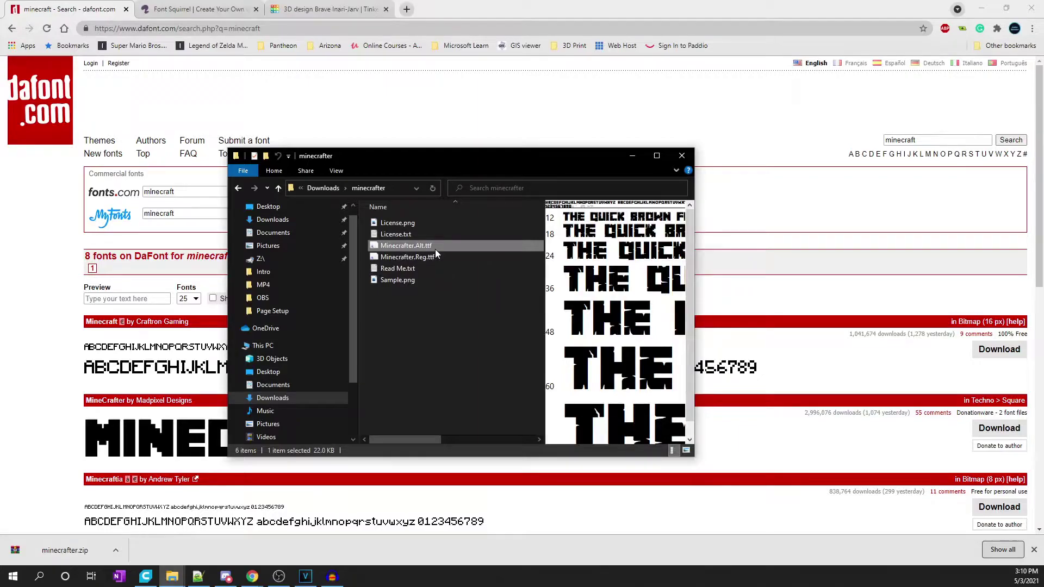
{"action": "left_click", "coordinate": [631, 156]}
Set Font Squirrel's Webfont Generator to EXPERT mode with SVG output checked
{"action": "left_click", "coordinate": [196, 11]}
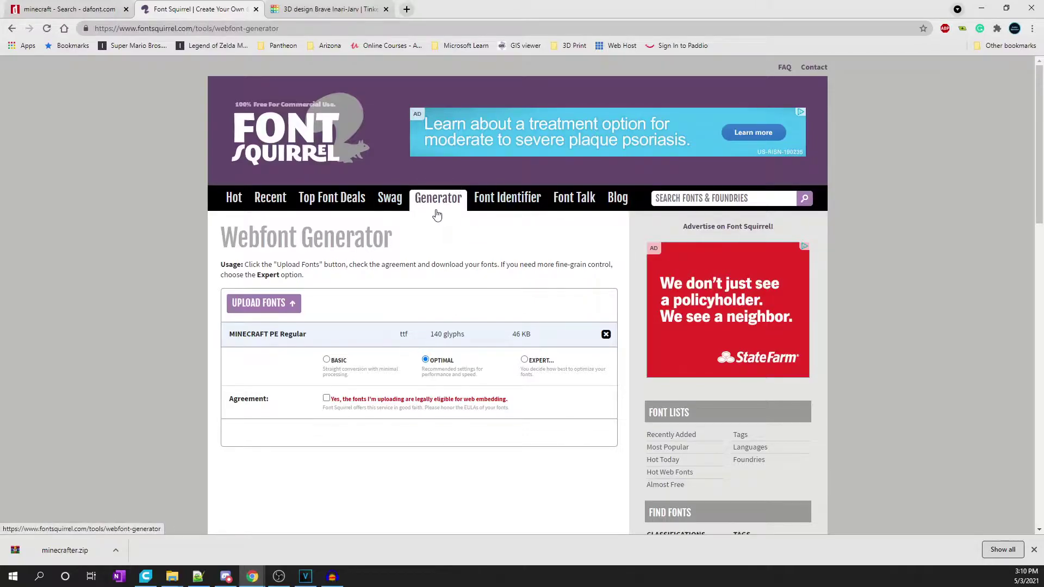
{"action": "left_click", "coordinate": [524, 361]}
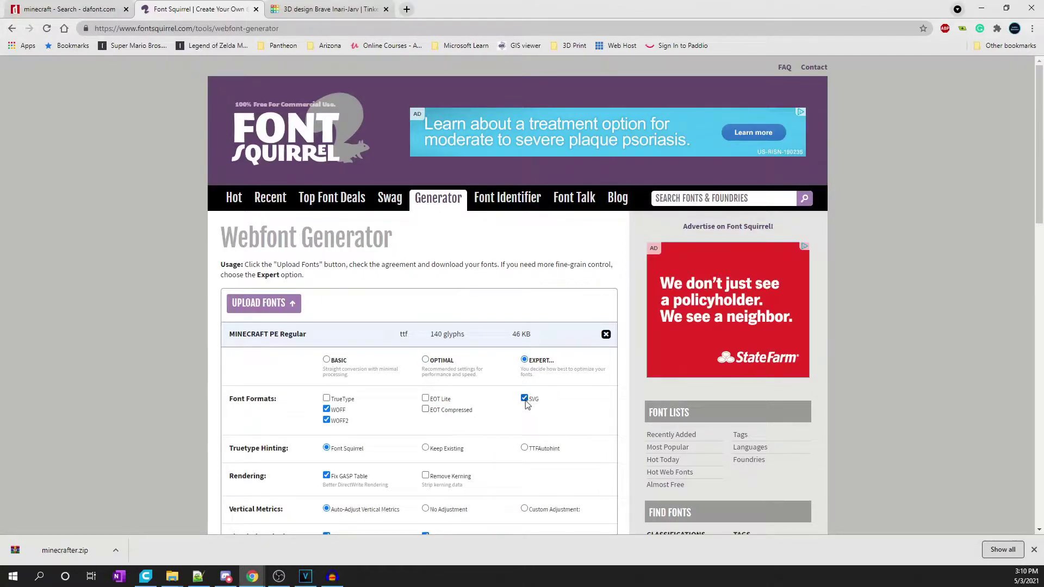
{"action": "left_click", "coordinate": [524, 400]}
{"action": "left_click", "coordinate": [525, 400]}
Upload Minecrafter.Alt.ttf from the minecrafter folder to the generator
{"action": "left_click", "coordinate": [268, 306]}
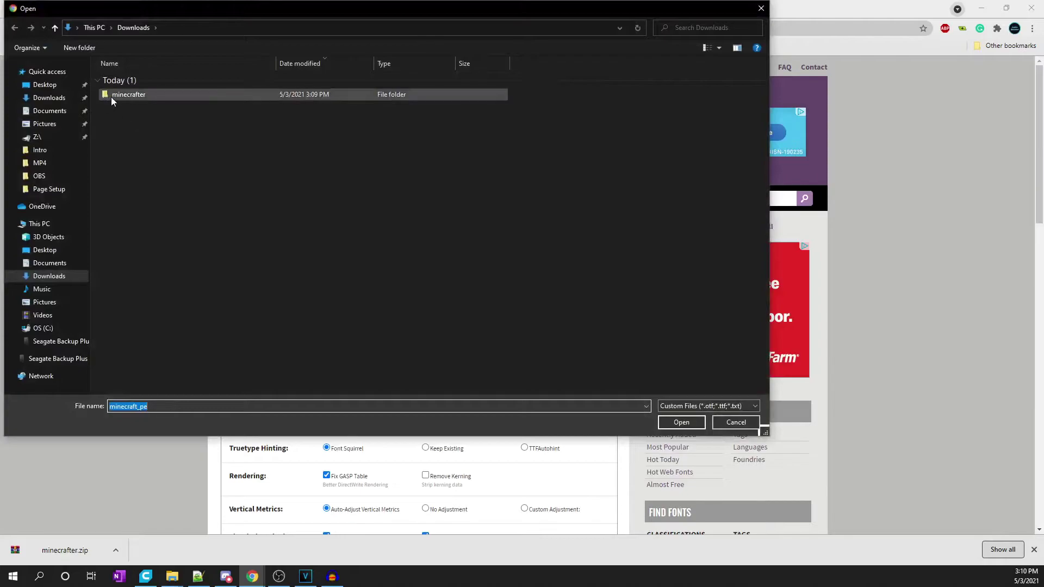
{"action": "double_click", "coordinate": [111, 97]}
{"action": "left_click", "coordinate": [147, 92]}
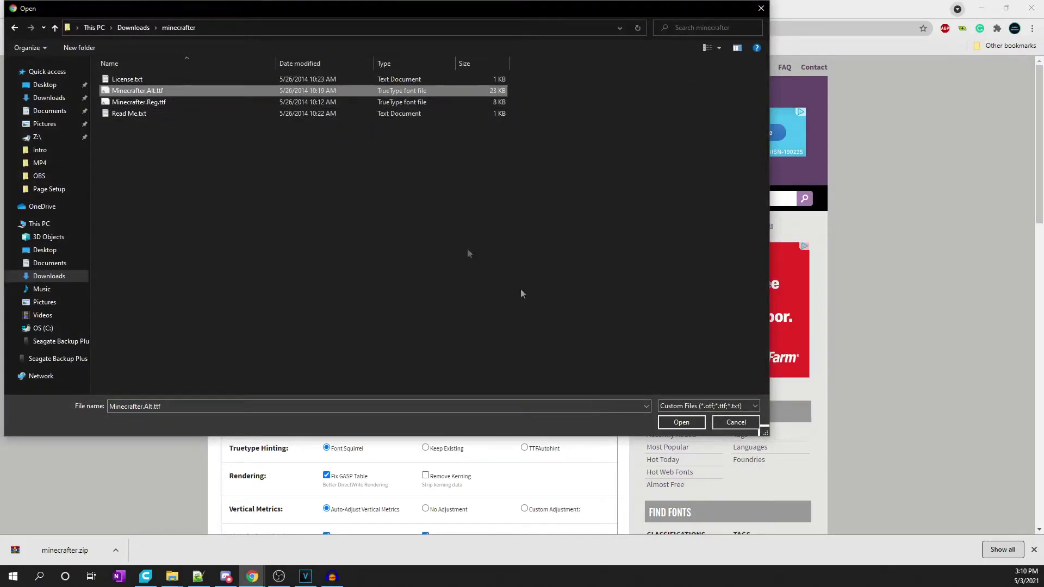
{"action": "left_click", "coordinate": [681, 422]}
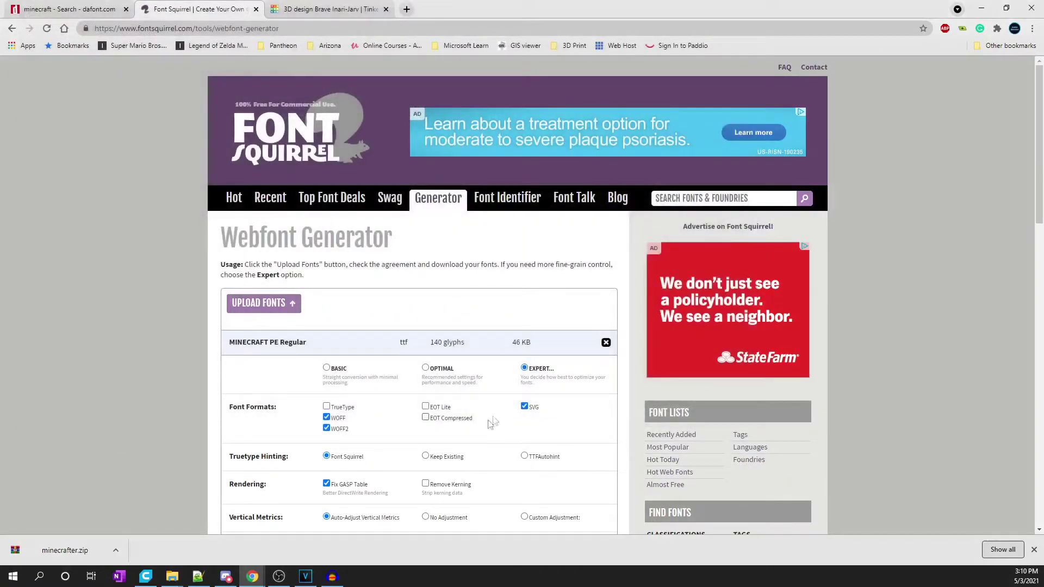
Accept the web-embedding agreement and download the generated webfontkit zip
{"action": "scroll", "coordinate": [448, 447], "scroll_direction": "down", "scroll_amount": 9}
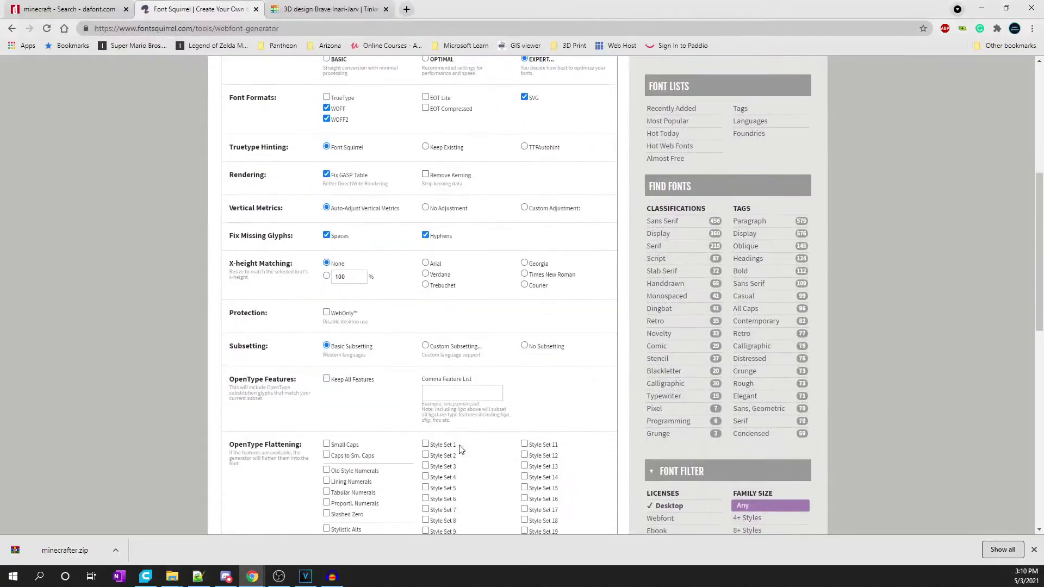
{"action": "scroll", "coordinate": [459, 449], "scroll_direction": "down", "scroll_amount": 4}
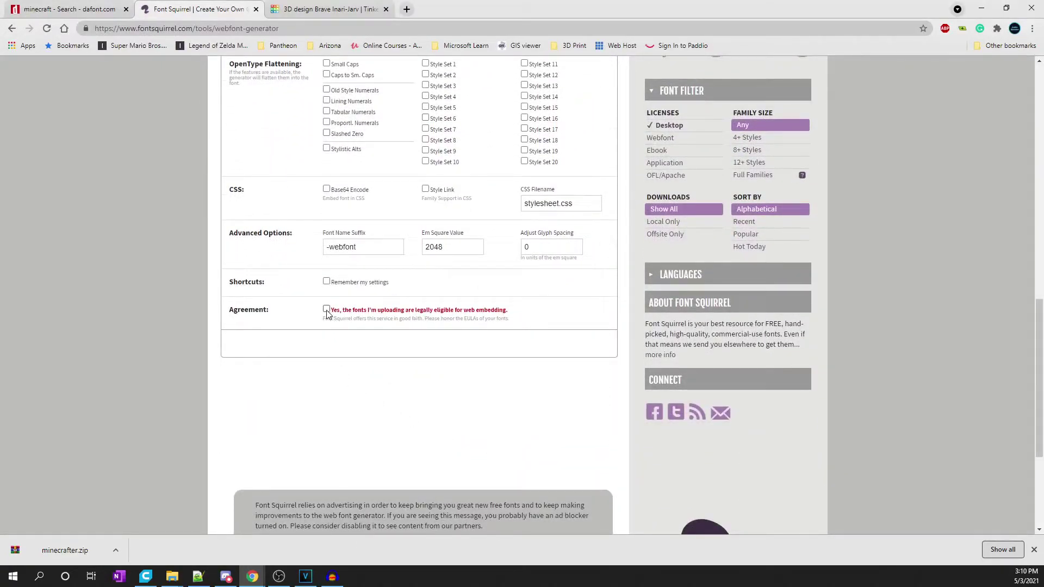
{"action": "left_click", "coordinate": [327, 311]}
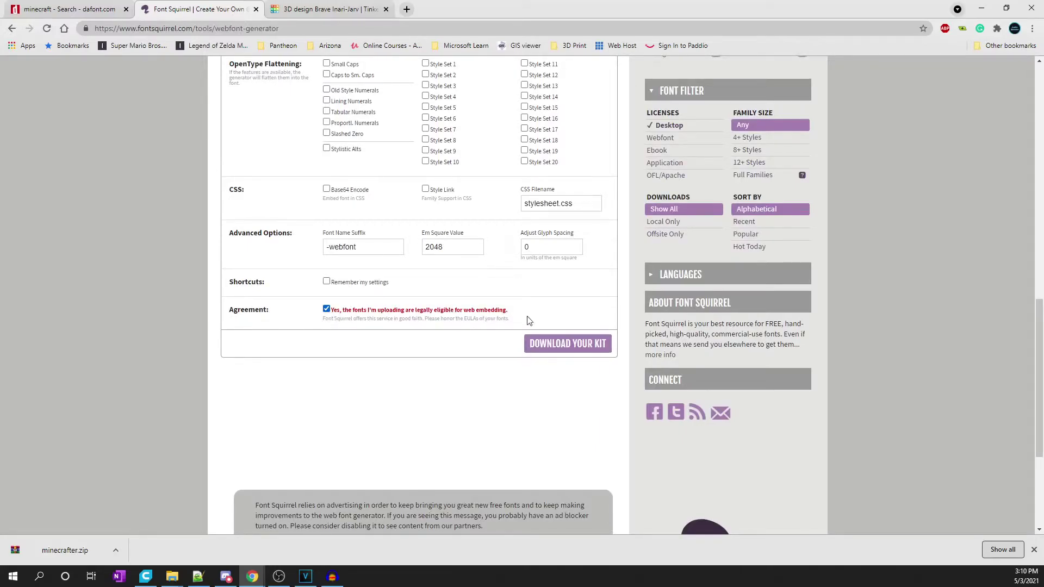
{"action": "left_click", "coordinate": [574, 350]}
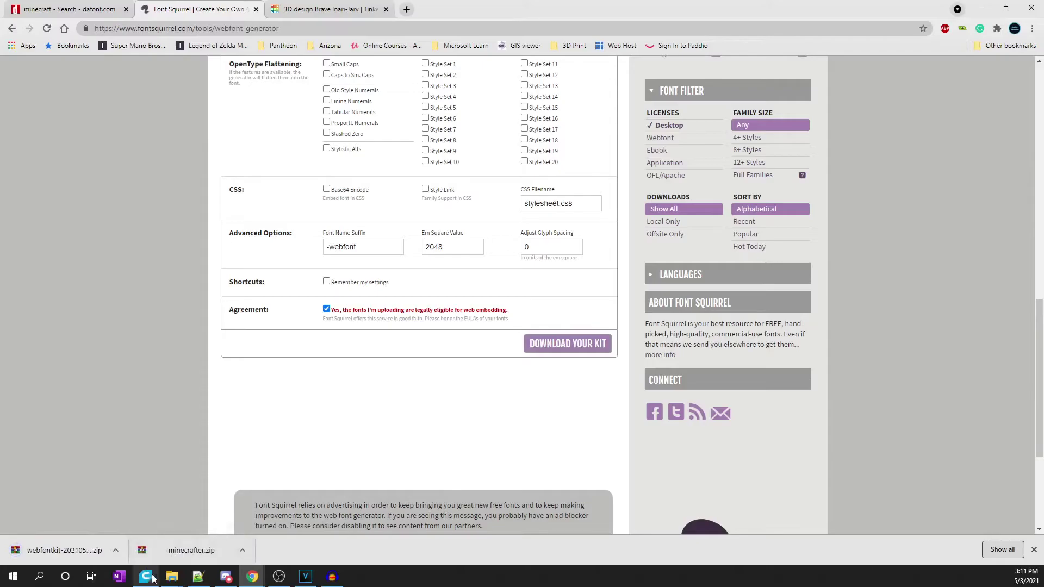
Extract the webfontkit zip in Downloads, open its folder, then return to the Tinkercad design 'MineCraft Font'
{"action": "mouse_move", "coordinate": [173, 579]}
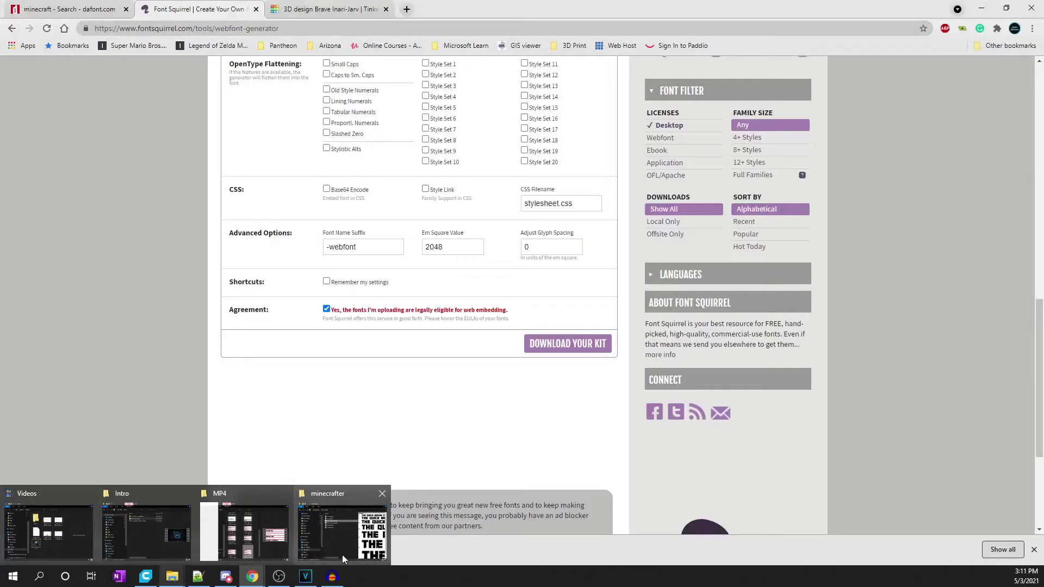
{"action": "left_click", "coordinate": [341, 555]}
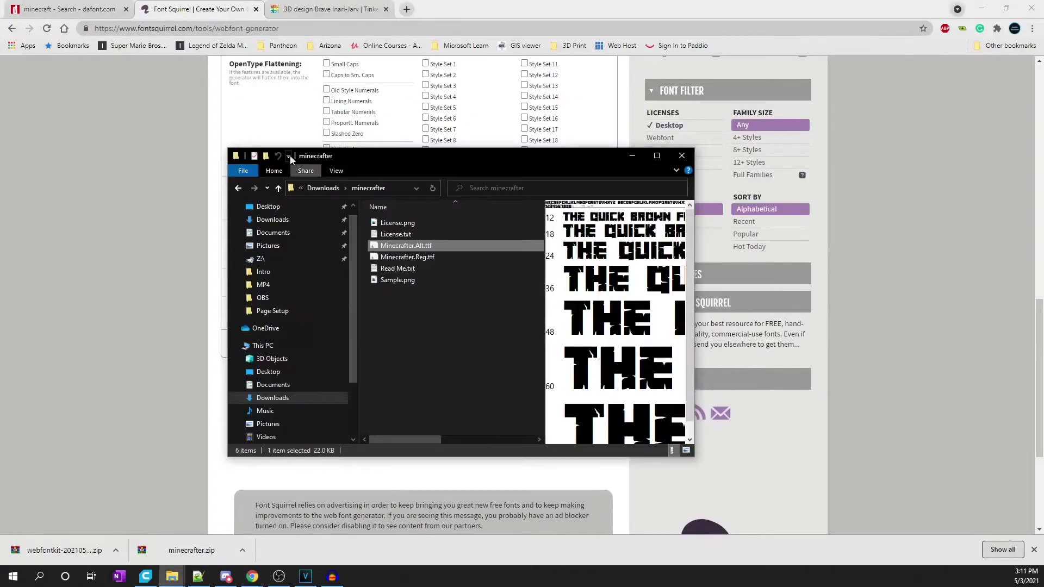
{"action": "left_click", "coordinate": [238, 187]}
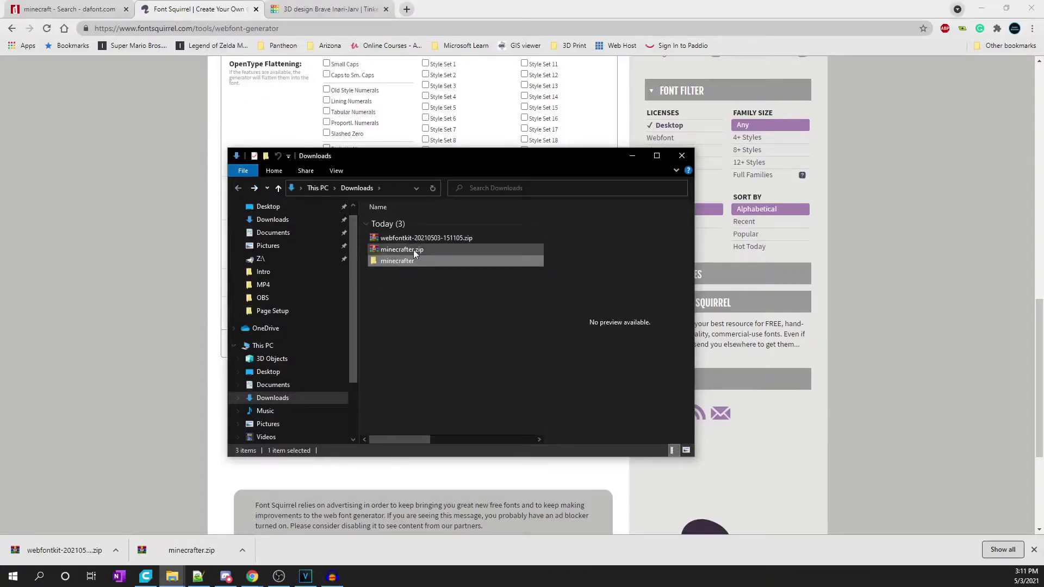
{"action": "right_click", "coordinate": [423, 239]}
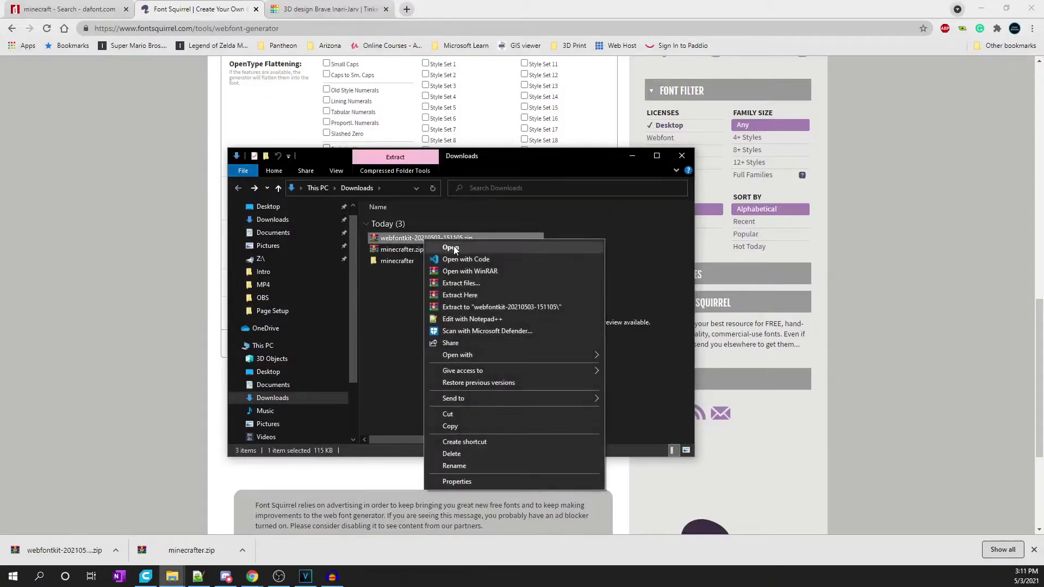
{"action": "left_click", "coordinate": [472, 285]}
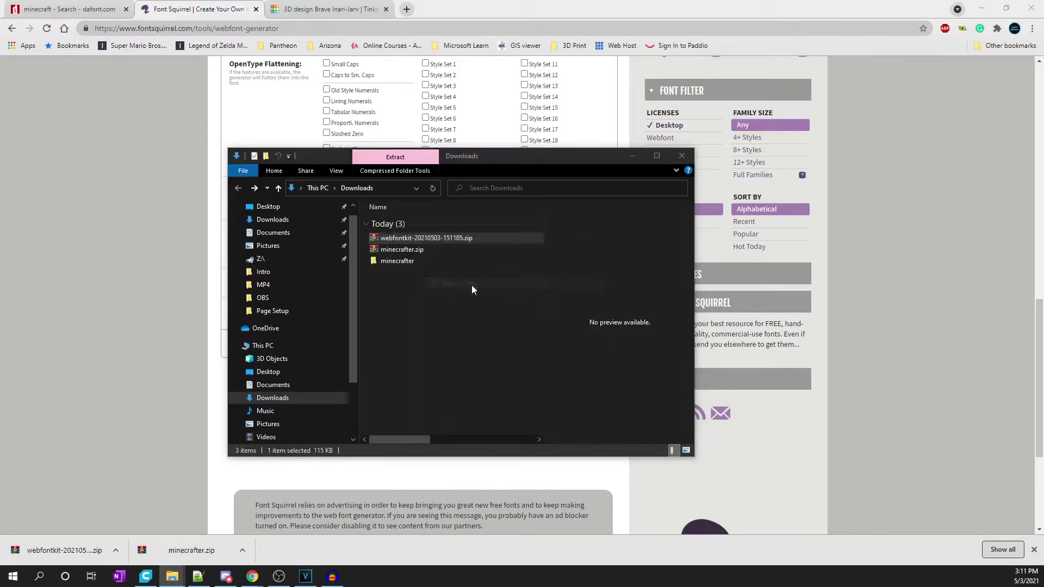
{"action": "left_click", "coordinate": [550, 409]}
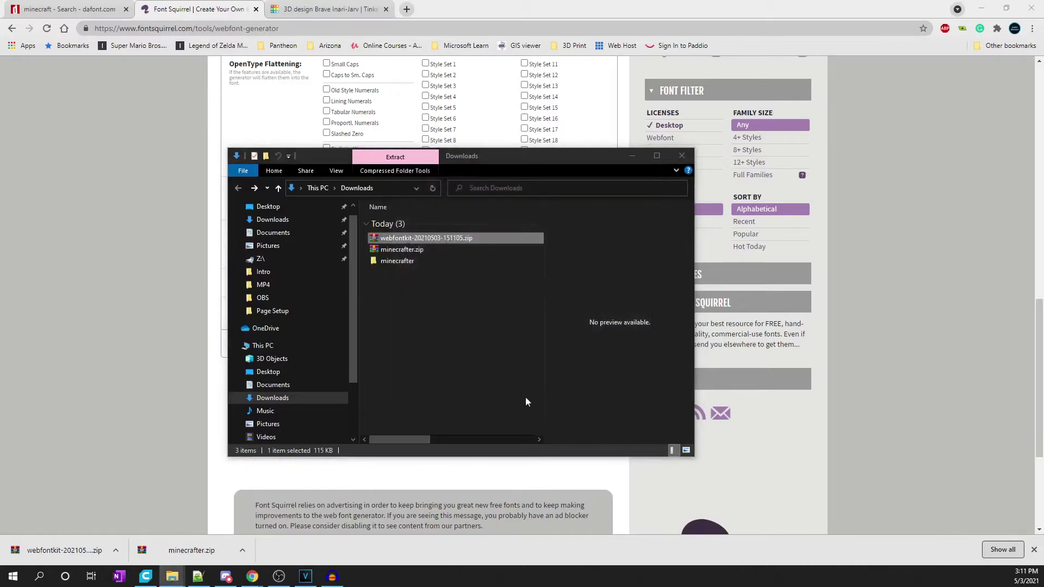
{"action": "double_click", "coordinate": [425, 273]}
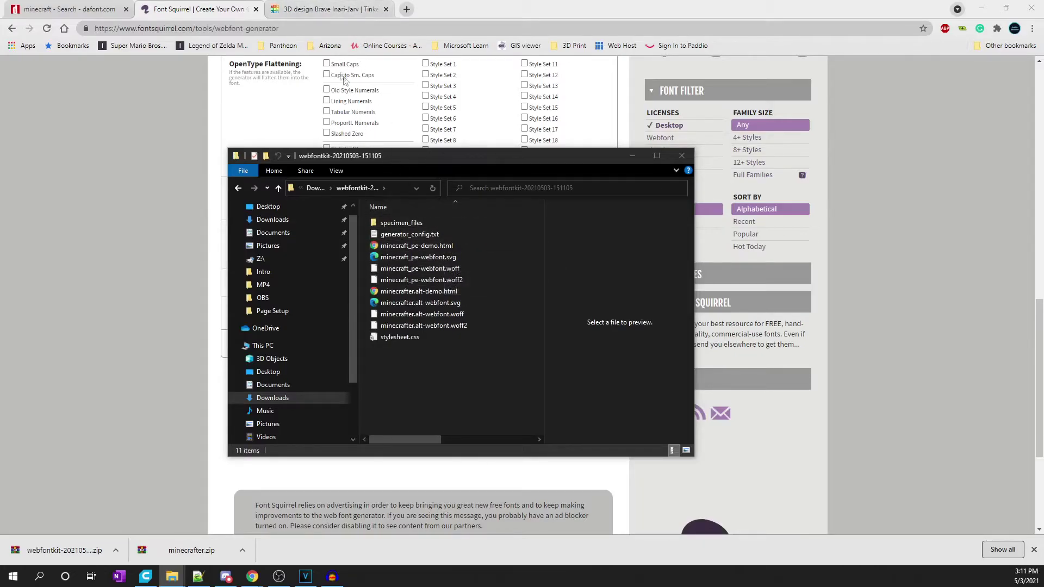
{"action": "left_click", "coordinate": [337, 9]}
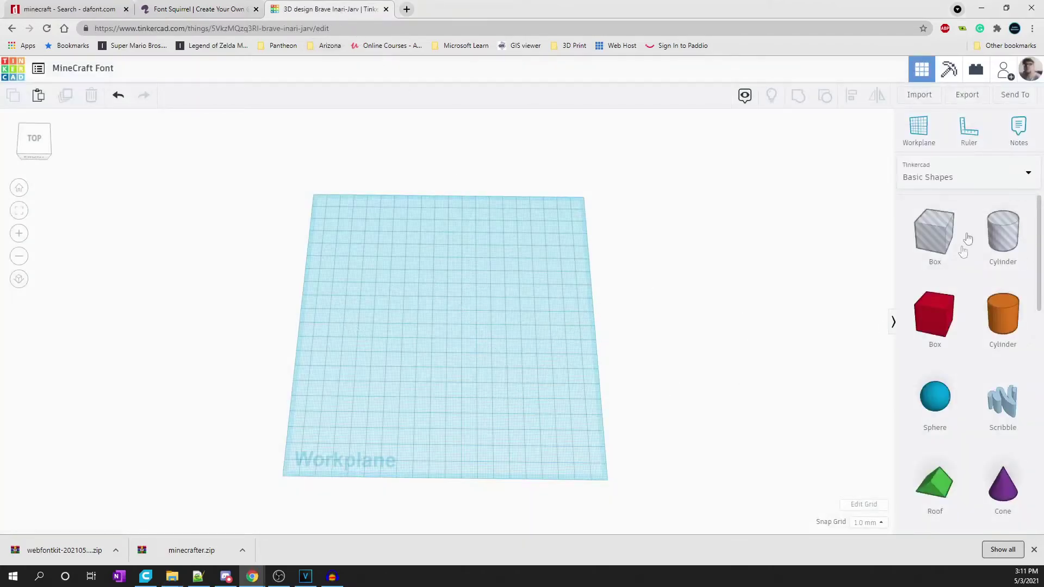
From Shape Generators > All, page 2, drag the custom font text shape to mid-workplane
{"action": "left_click", "coordinate": [976, 177]}
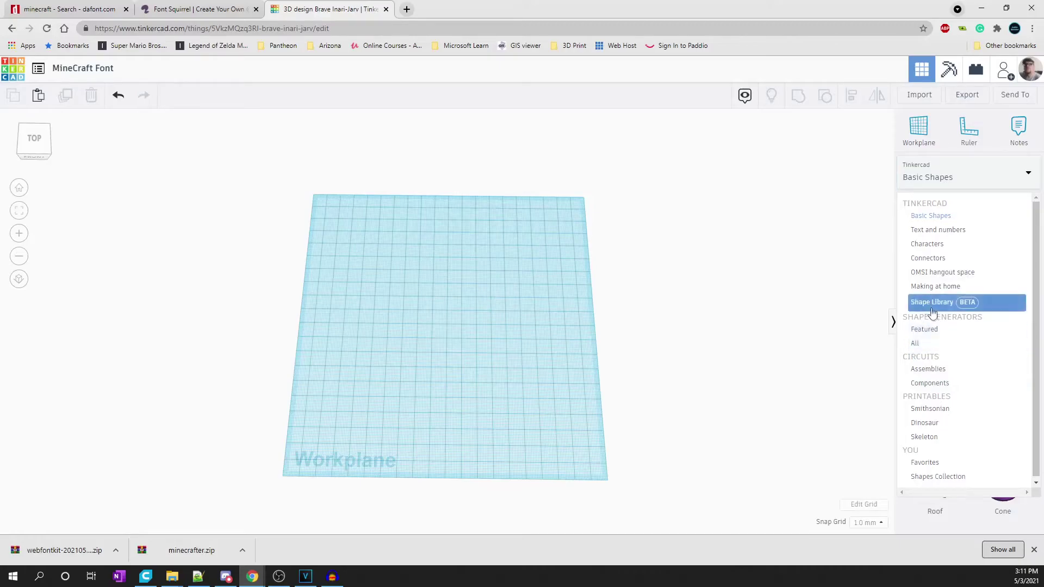
{"action": "left_click", "coordinate": [925, 344]}
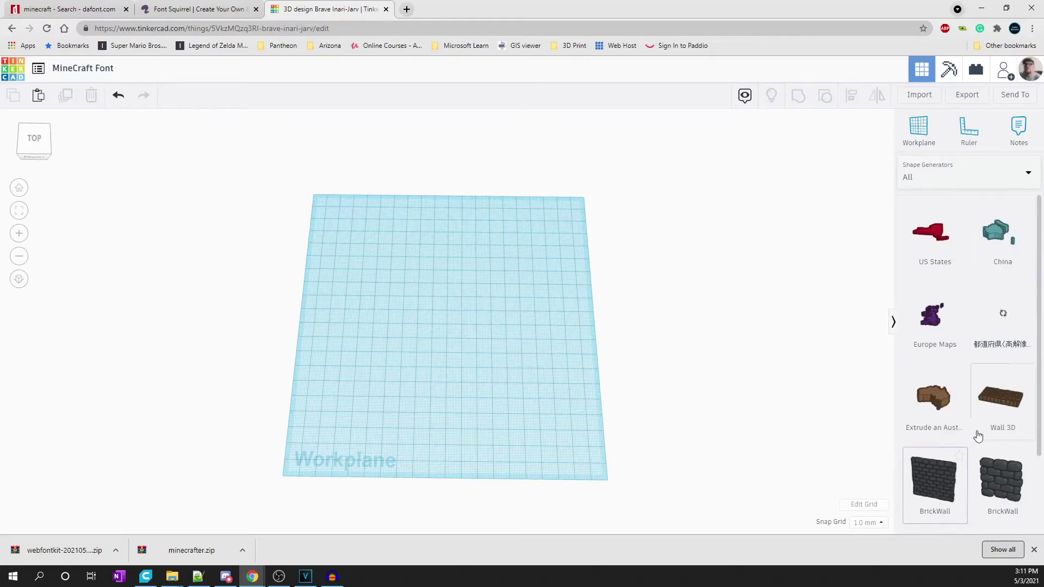
{"action": "scroll", "coordinate": [978, 436], "scroll_direction": "down", "scroll_amount": 3}
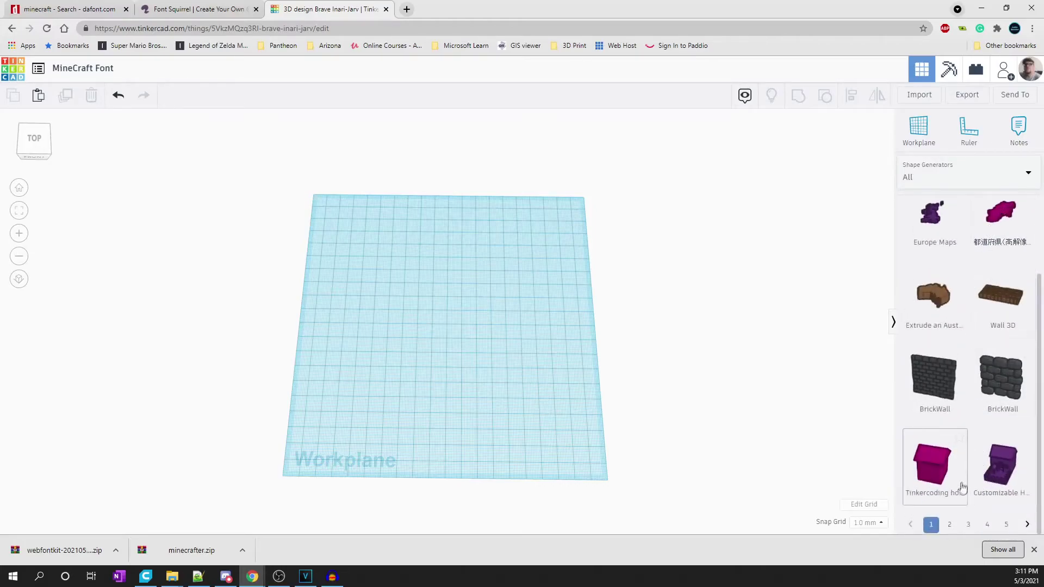
{"action": "left_click", "coordinate": [949, 525]}
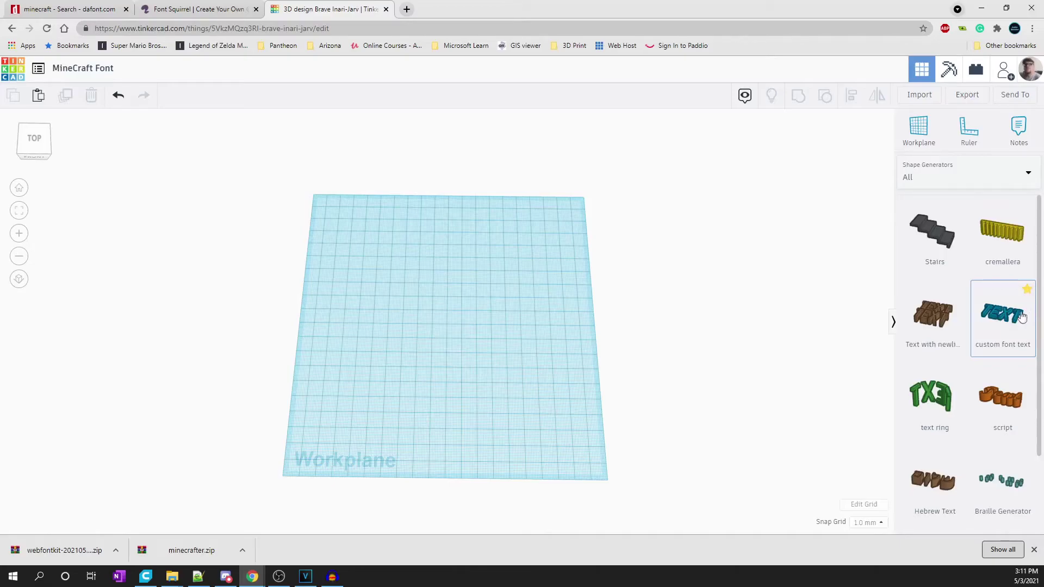
{"action": "left_click_drag", "start_coordinate": [1015, 318], "coordinate": [404, 315]}
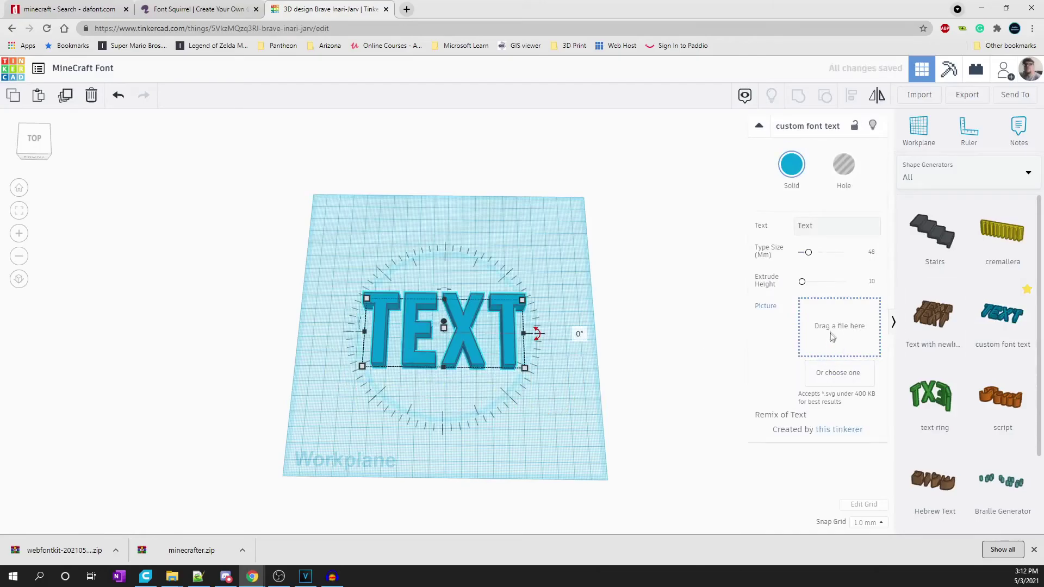
Load minecraft_pe-webfont.svg from the Downloads webfontkit folder as the text shape's font
{"action": "left_click", "coordinate": [846, 374]}
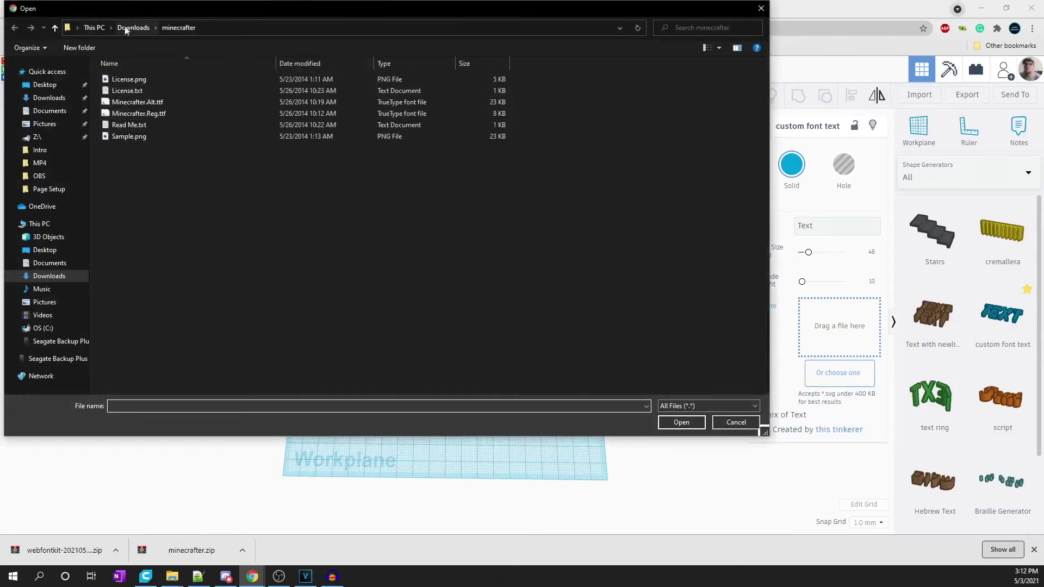
{"action": "left_click", "coordinate": [128, 27]}
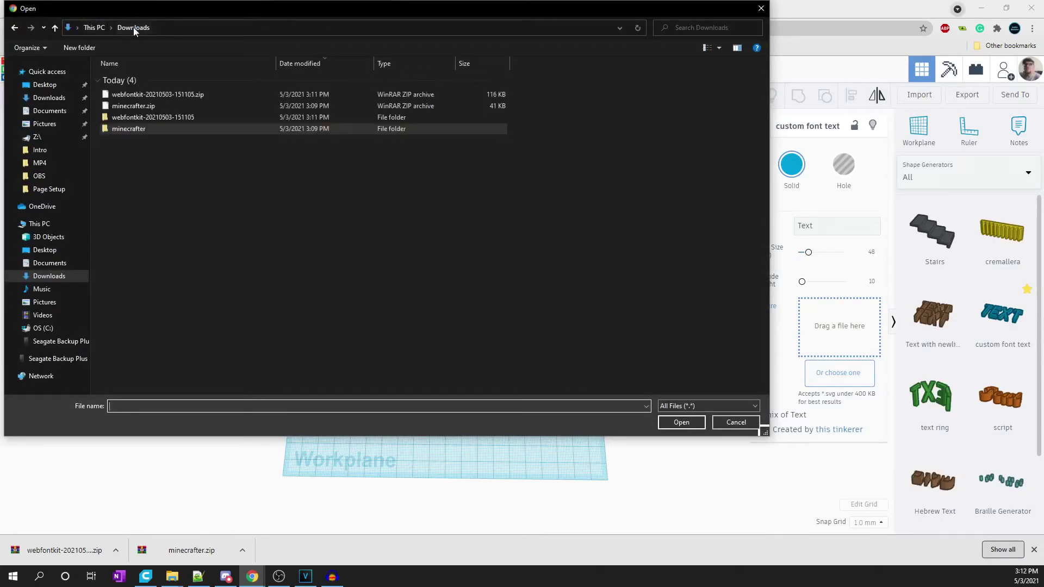
{"action": "double_click", "coordinate": [130, 118]}
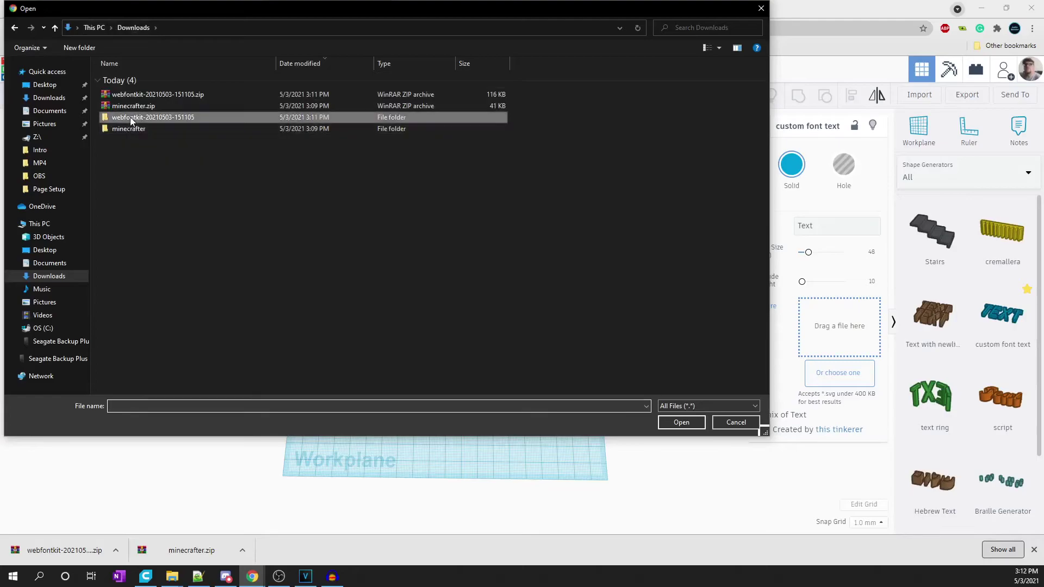
{"action": "left_click", "coordinate": [144, 114]}
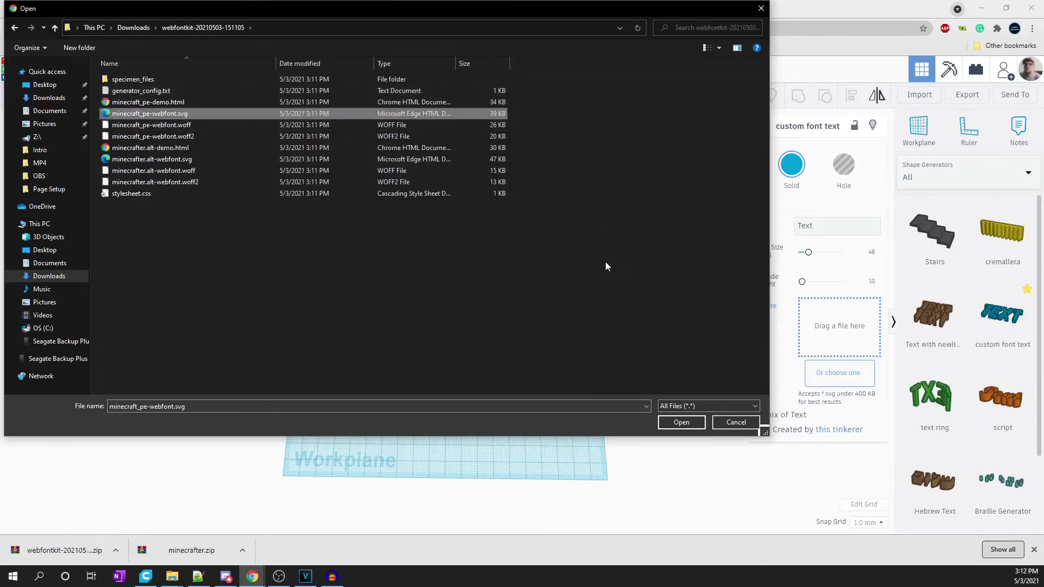
{"action": "left_click", "coordinate": [680, 422]}
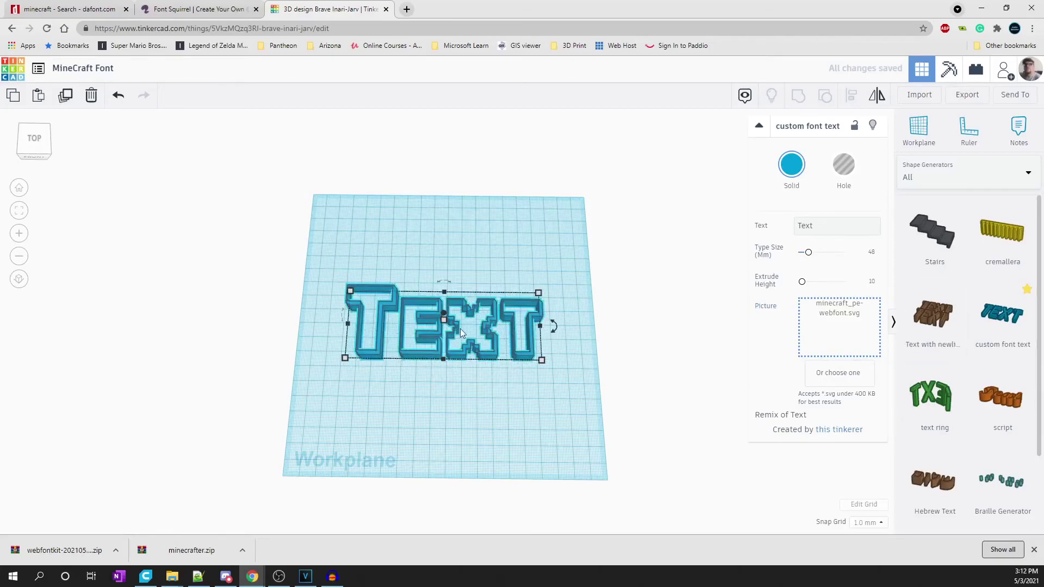
Change the shape's text to 'Hello'
{"action": "left_click", "coordinate": [828, 226]}
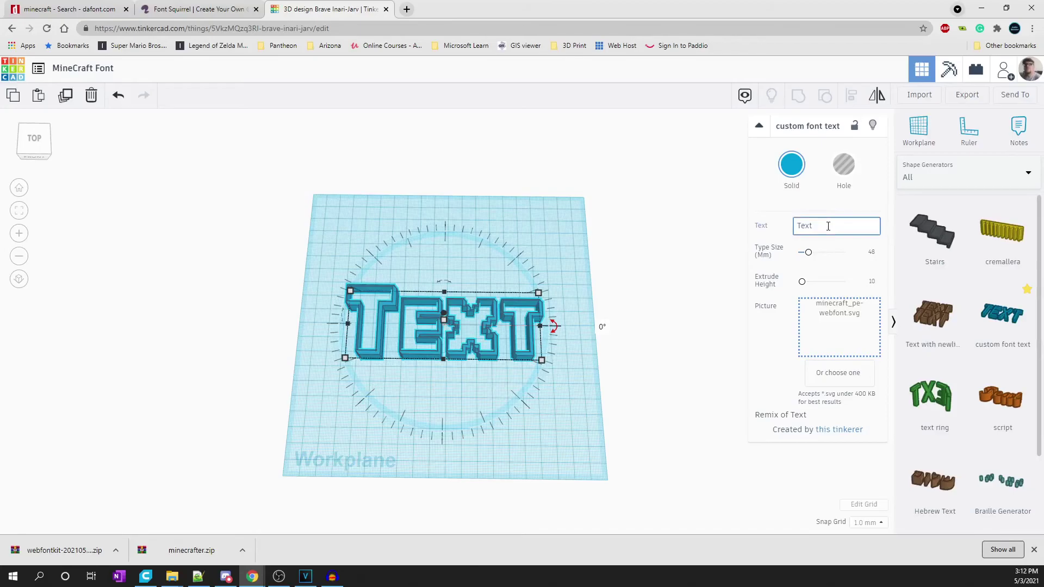
{"action": "key", "text": "BackSpace"}
{"action": "type", "text": "Hello"}
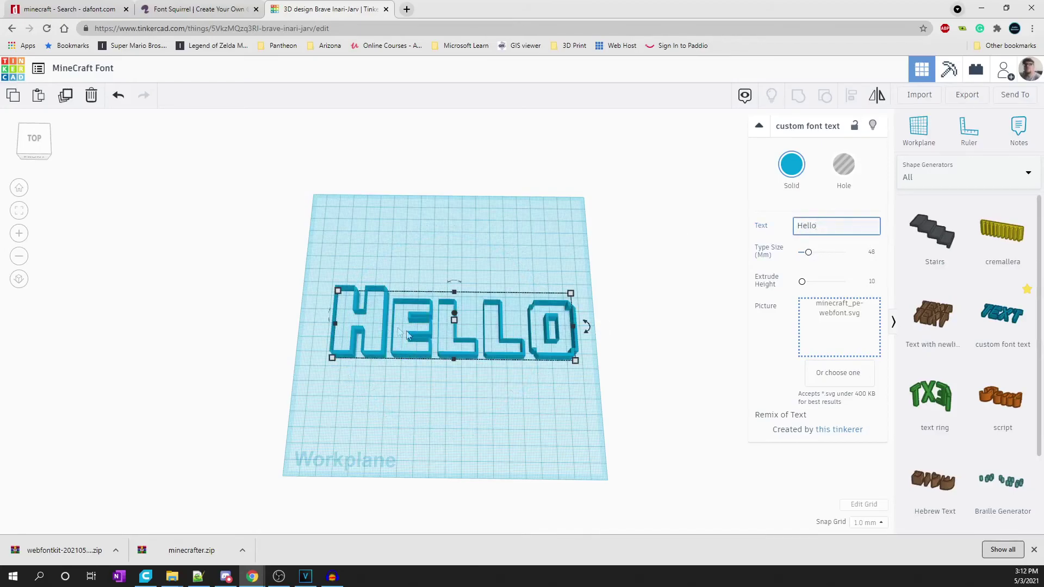